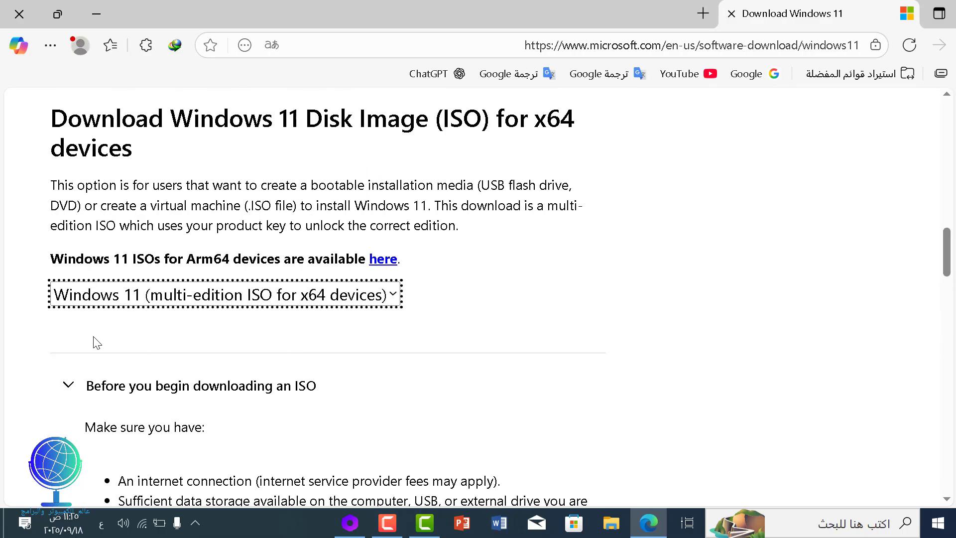
Confirm the Windows 11 (multi-edition ISO for x64 devices) selection on the Microsoft download page.
scroll(96, 343, down, 20)
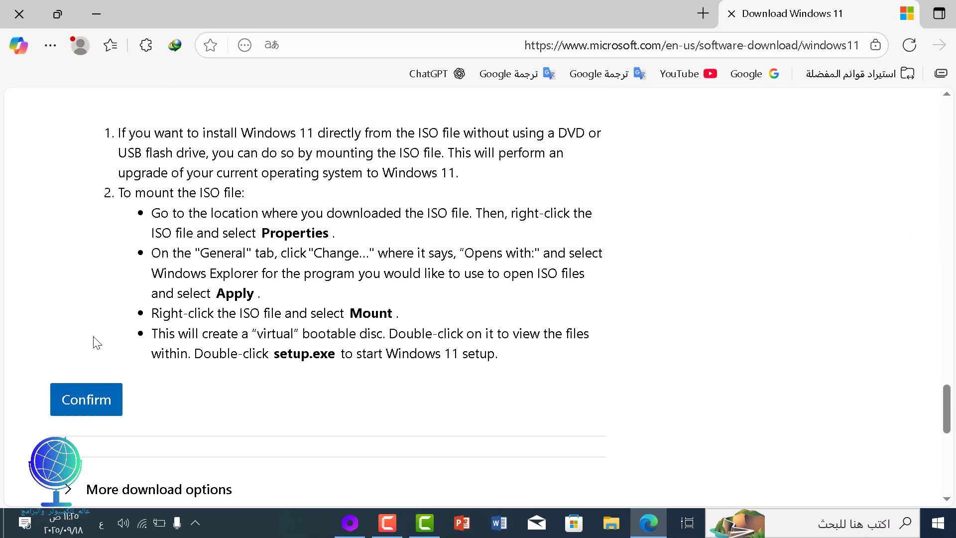
scroll(96, 343, down, 3)
scroll(95, 337, down, 3)
scroll(95, 338, up, 3)
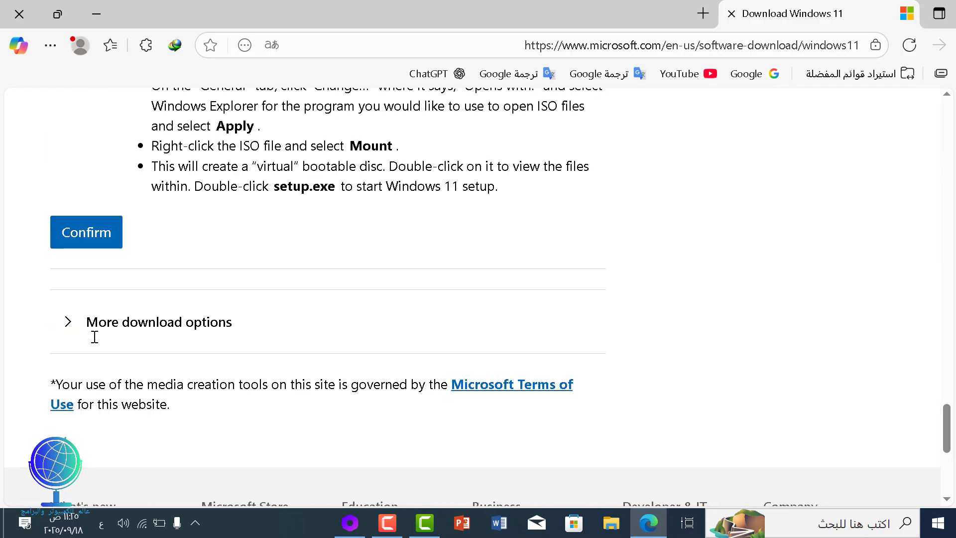
scroll(95, 337, up, 3)
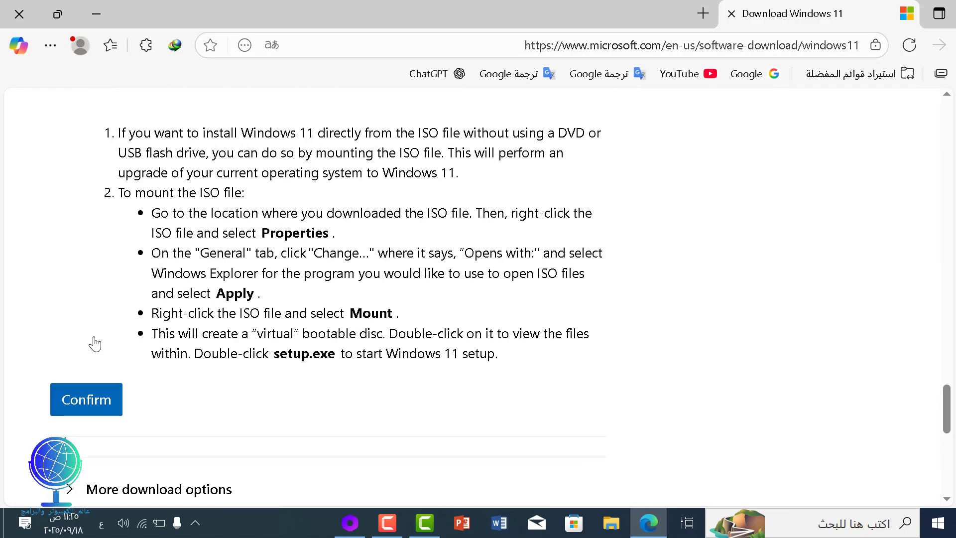
click(100, 404)
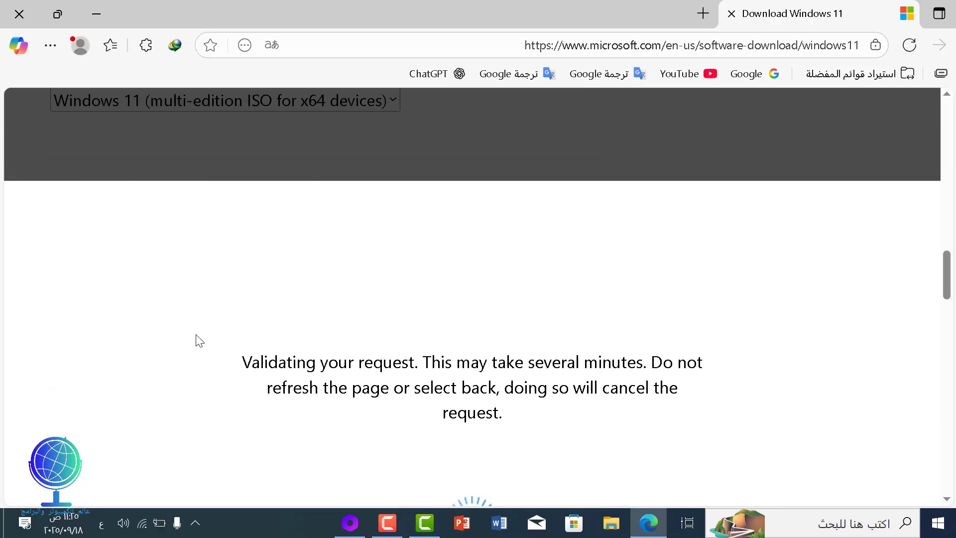
Look through the available product languages for the Windows 11 ISO.
click(220, 299)
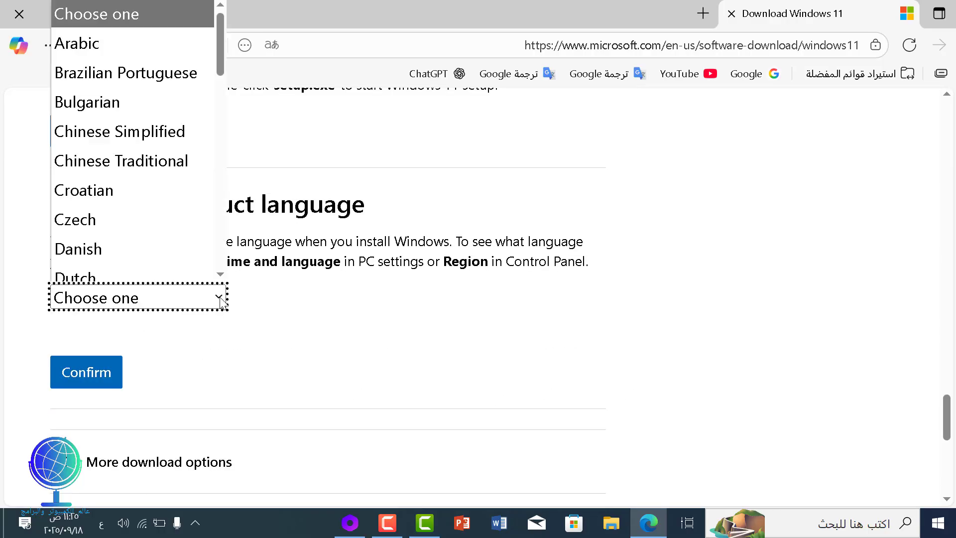
scroll(180, 179, down, 7)
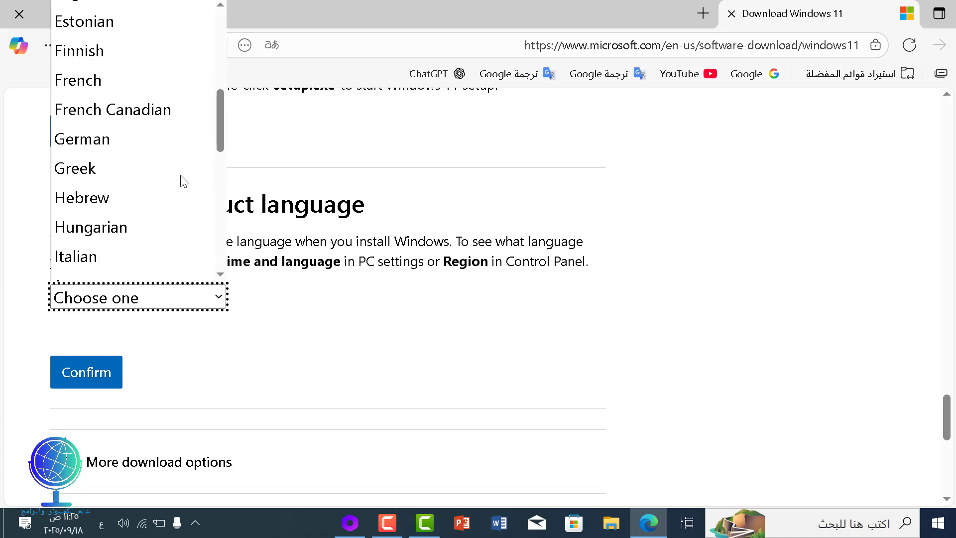
scroll(184, 210, up, 7)
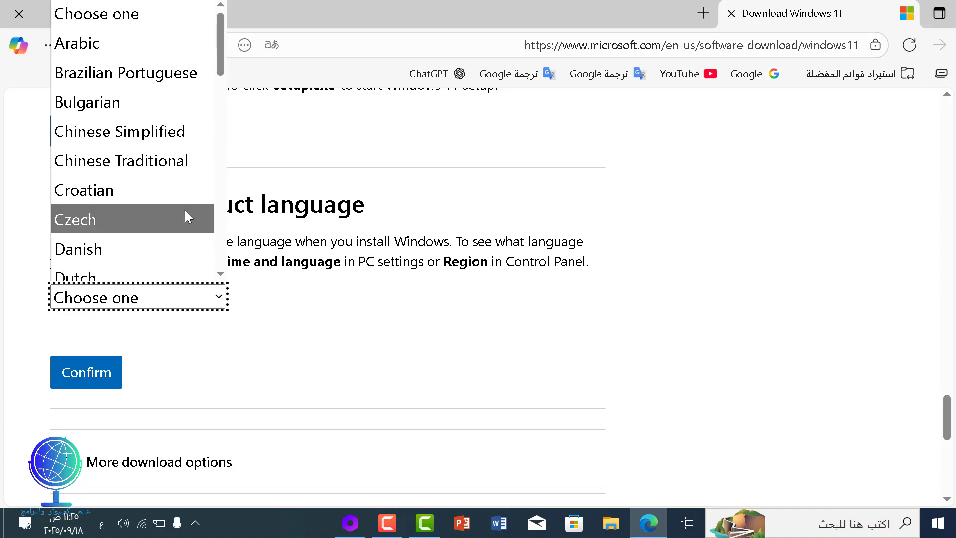
scroll(185, 210, down, 3)
scroll(185, 211, down, 7)
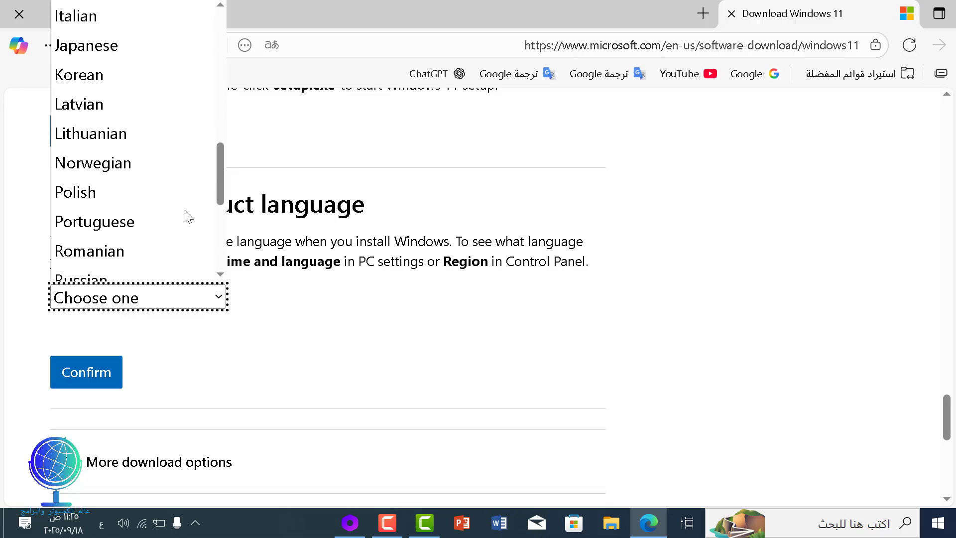
scroll(185, 211, down, 1)
scroll(185, 212, up, 10)
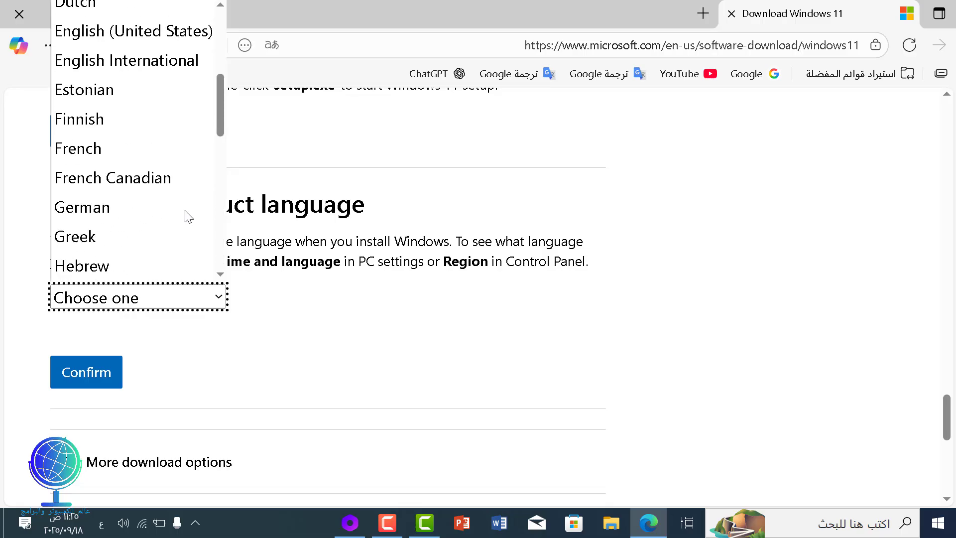
click(313, 132)
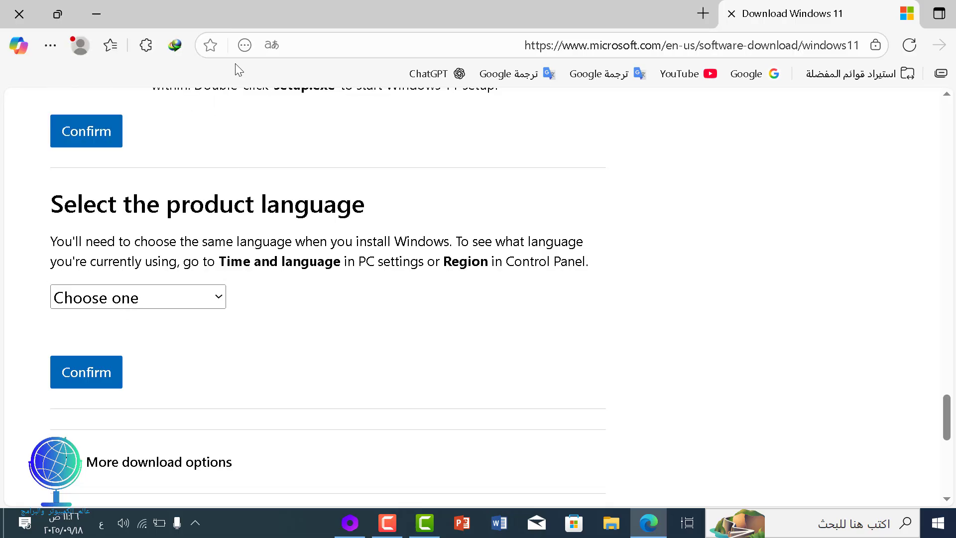
Set the product language to Arabic and confirm it.
click(218, 302)
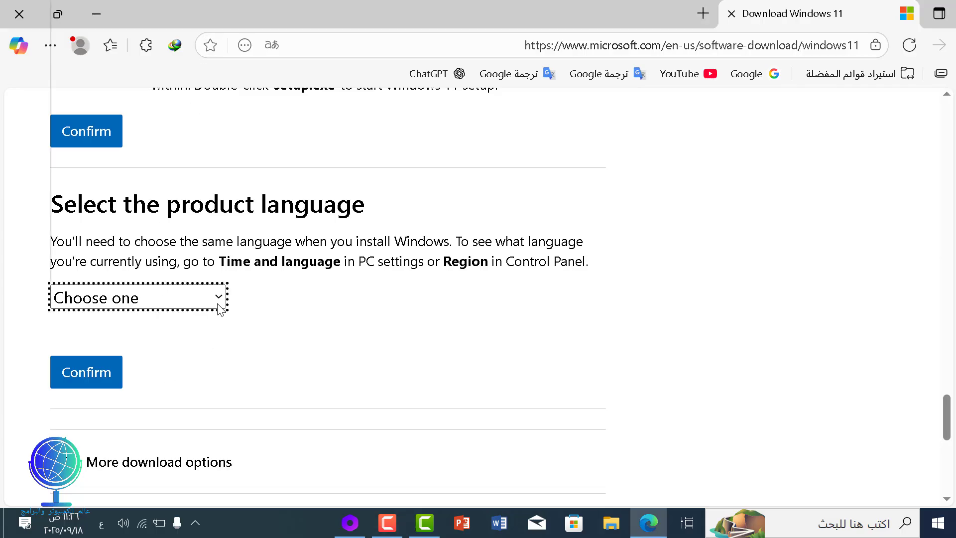
scroll(217, 301, up, 7)
scroll(215, 303, down, 5)
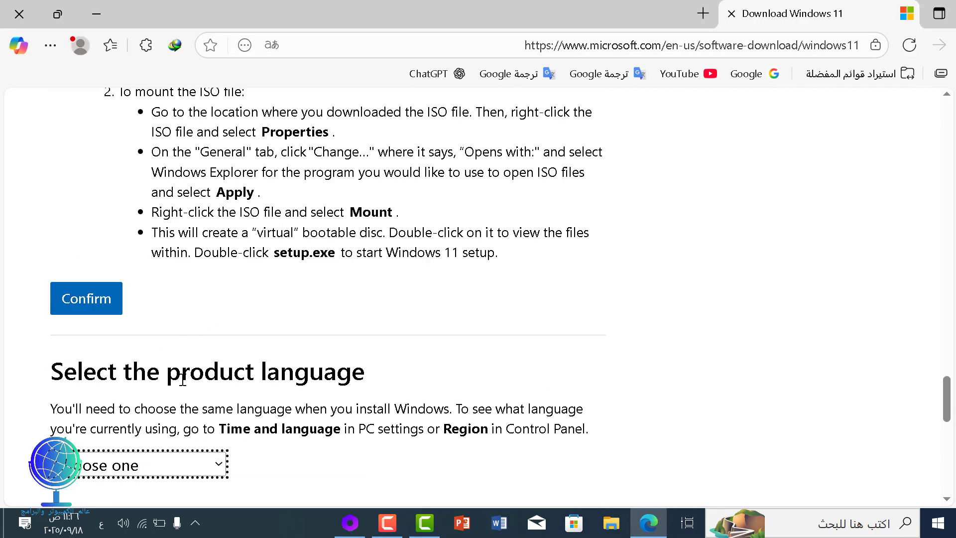
scroll(184, 374, down, 2)
click(219, 299)
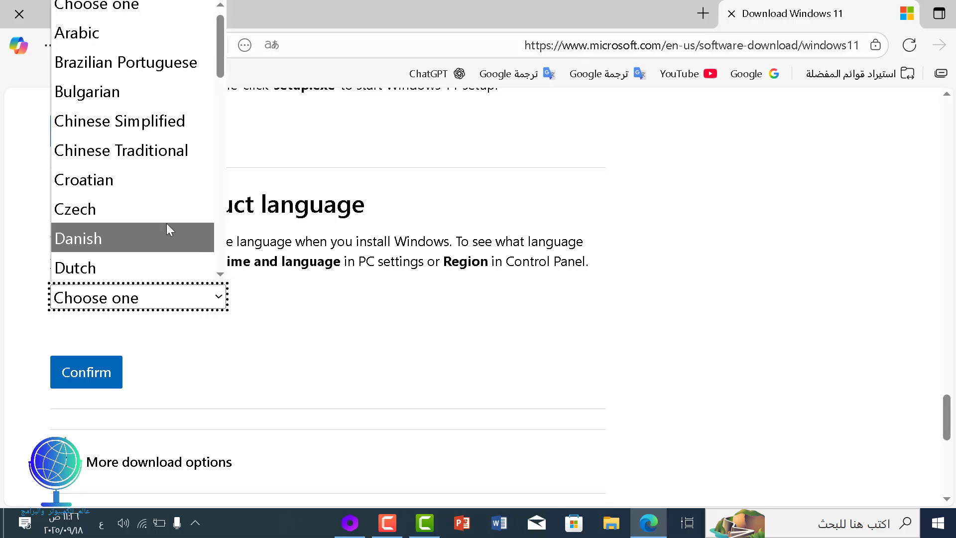
click(97, 41)
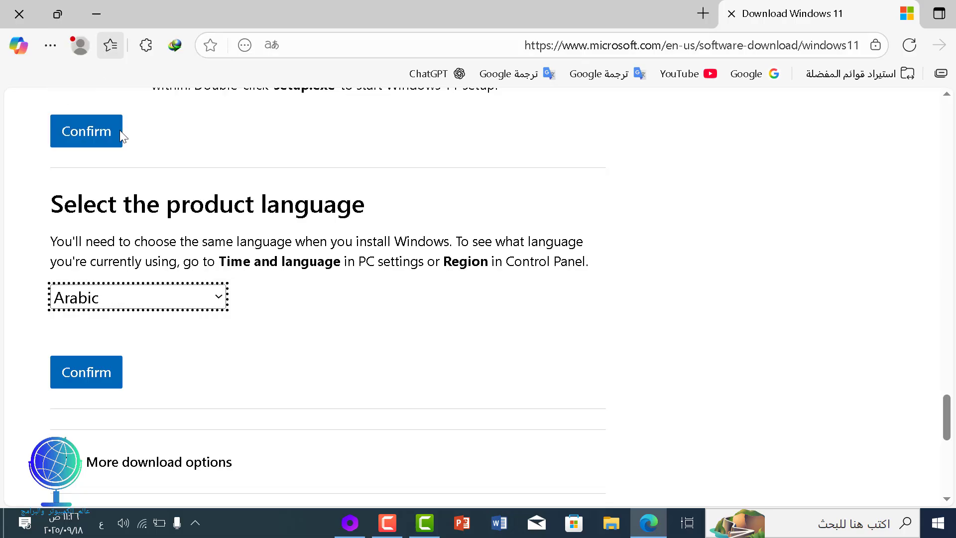
click(96, 375)
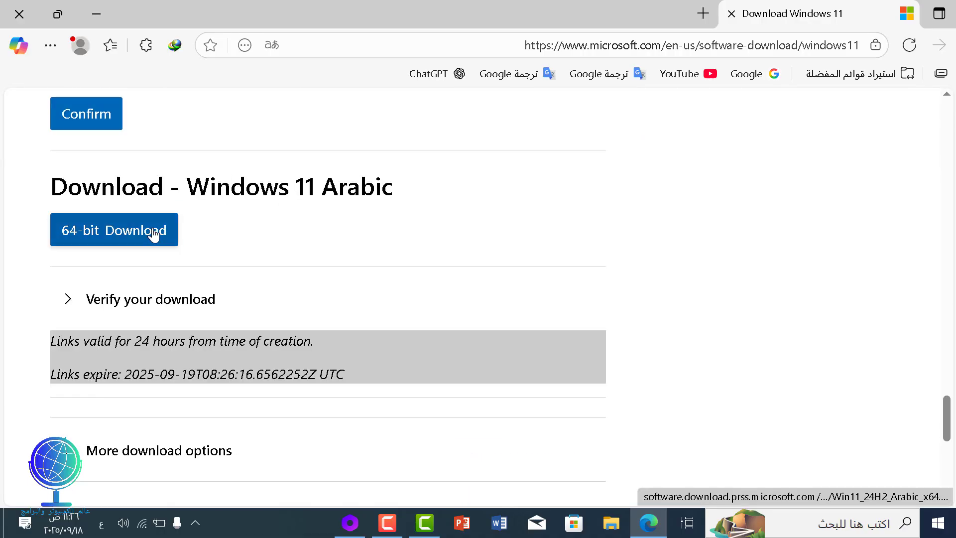
Start the 64-bit download of the Arabic Windows 11 ISO and pause it in the download manager.
click(154, 234)
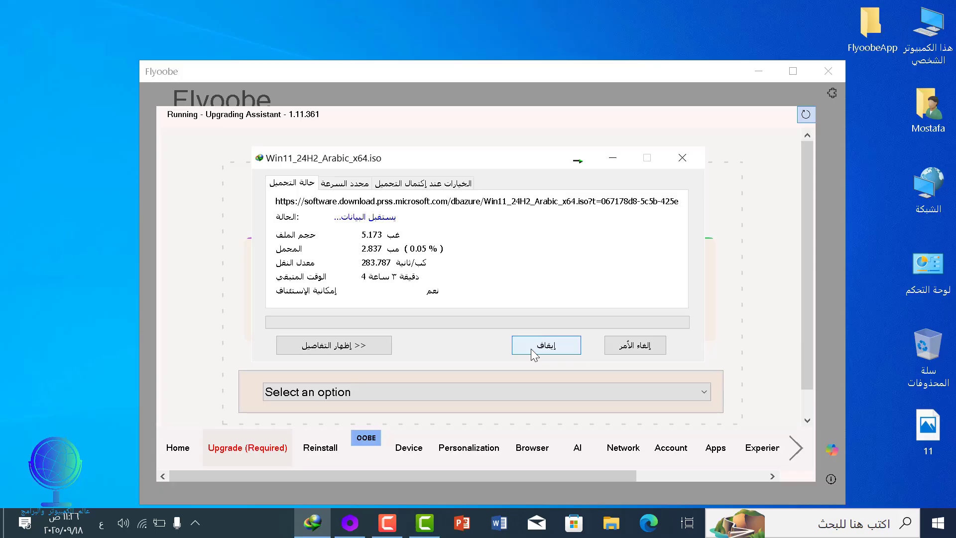
click(532, 349)
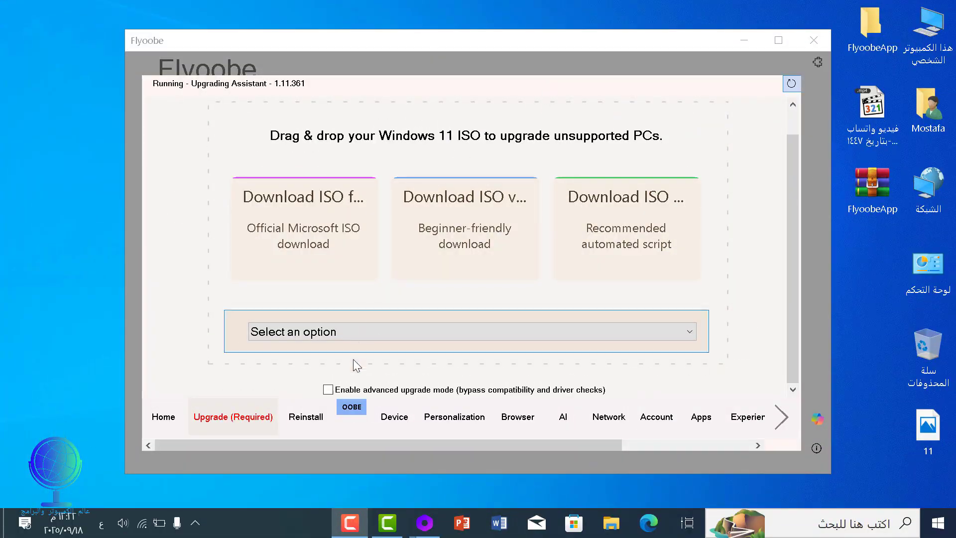
In Flyoobe, enable advanced upgrade mode, accepting its warning, and load the Win11_24H2_Arabic_x64 ISO from the local computer.
click(328, 390)
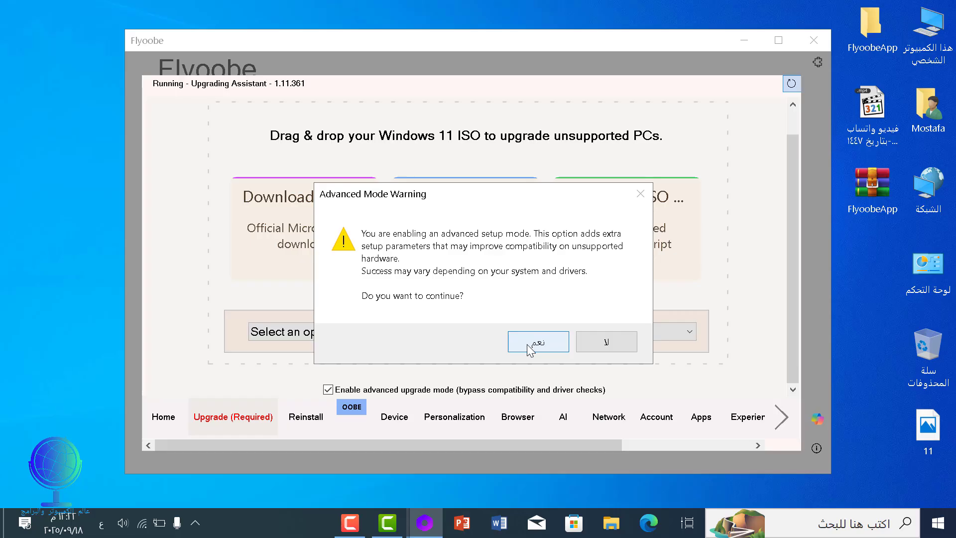
click(527, 344)
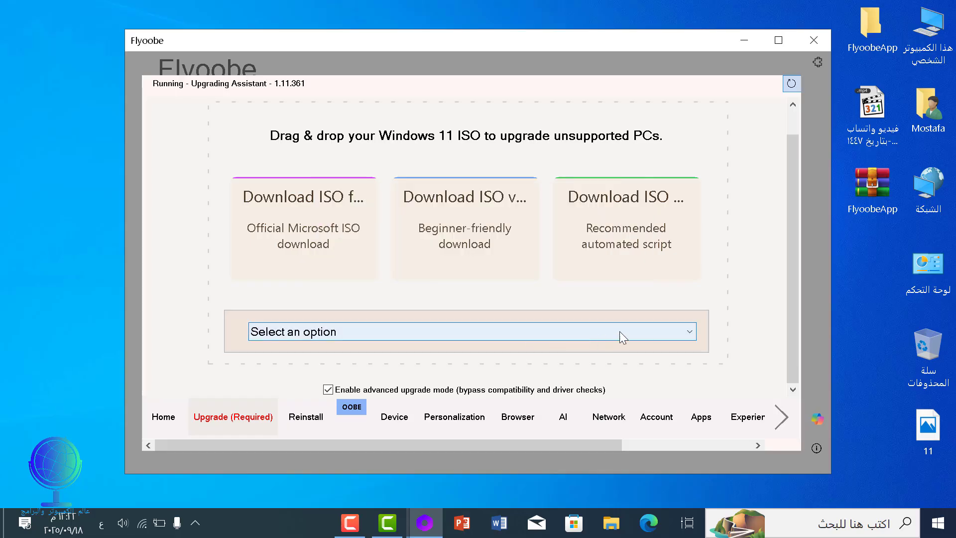
click(691, 332)
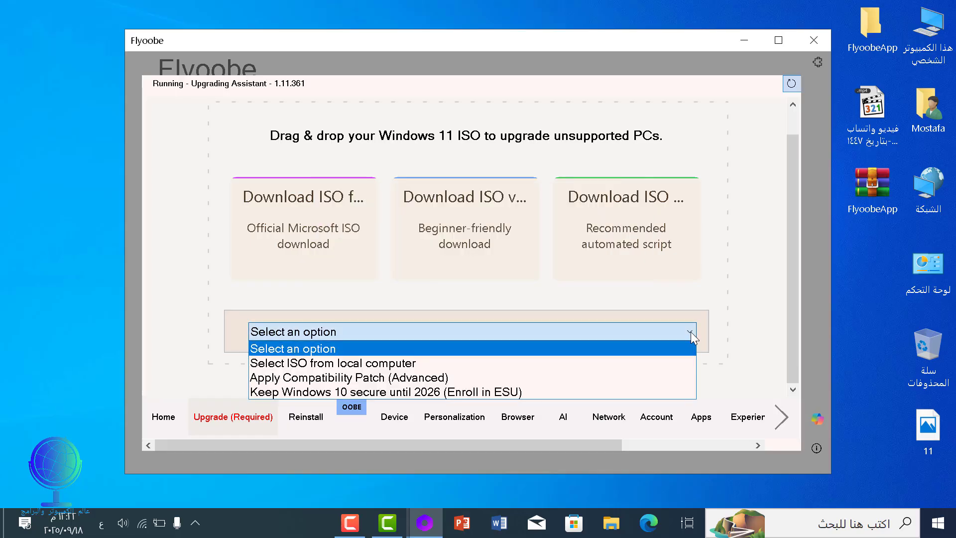
click(653, 368)
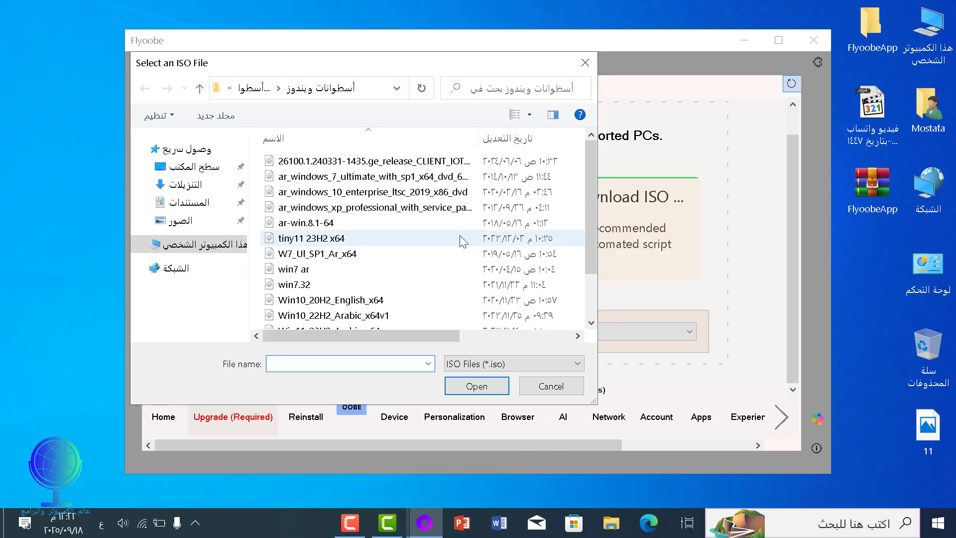
scroll(583, 289, down, 2)
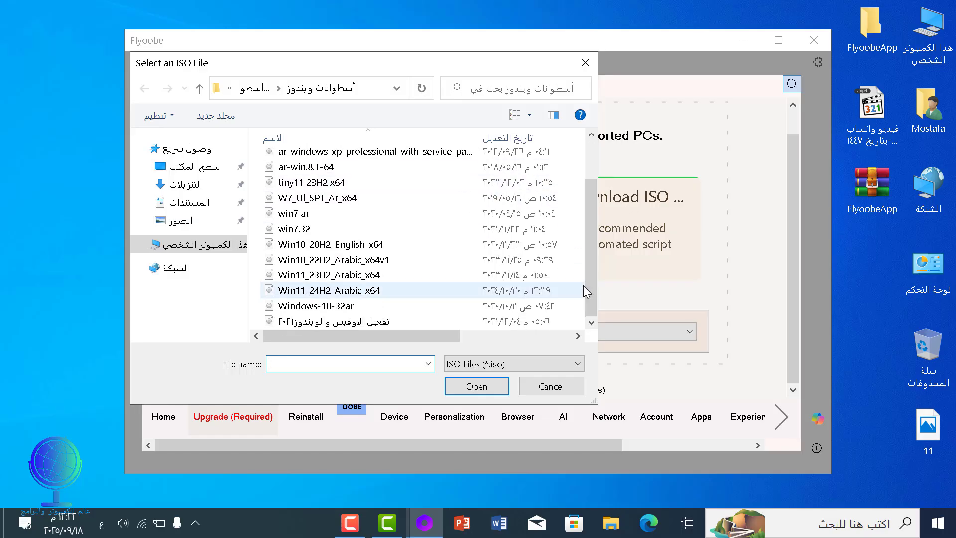
click(362, 294)
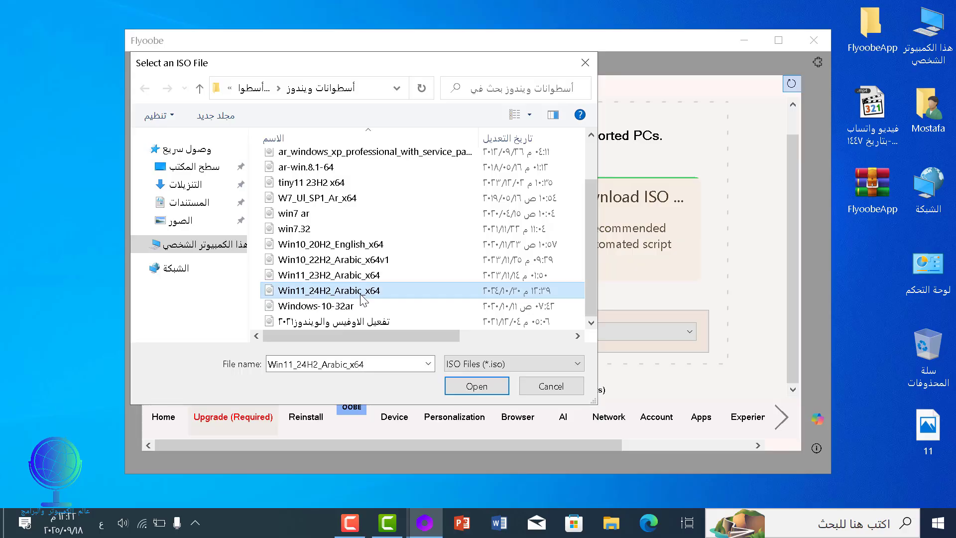
click(476, 386)
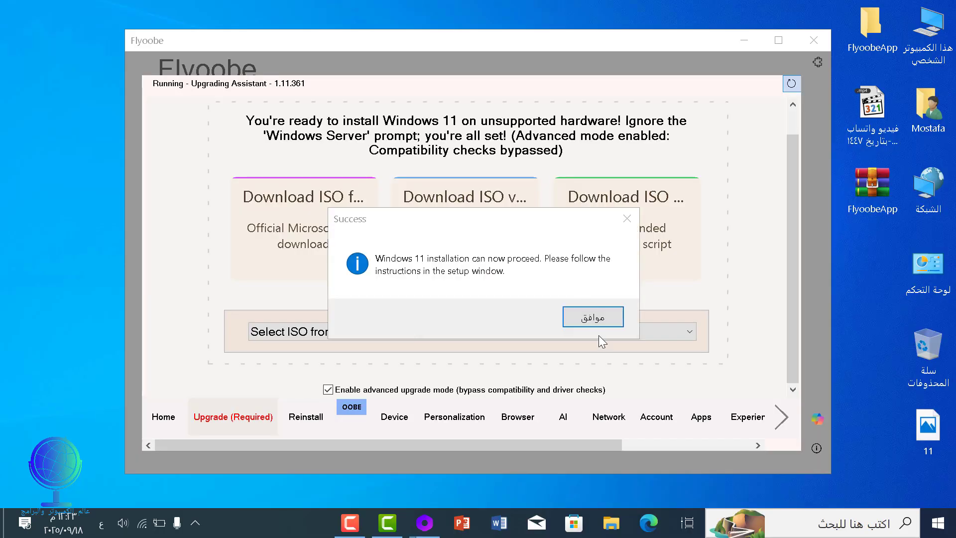
click(595, 318)
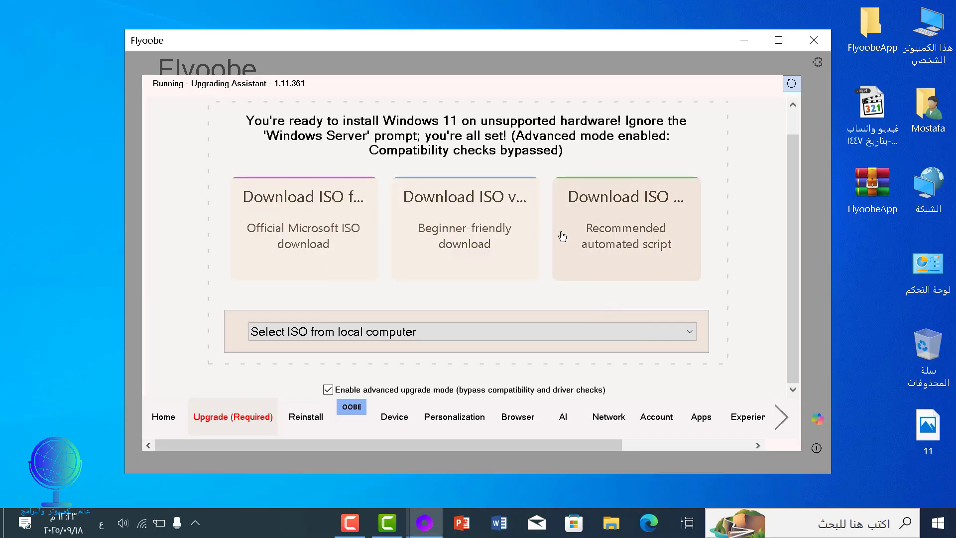
Minimize Flyoobe, continue past the setup's update page and accept the licence terms.
click(745, 40)
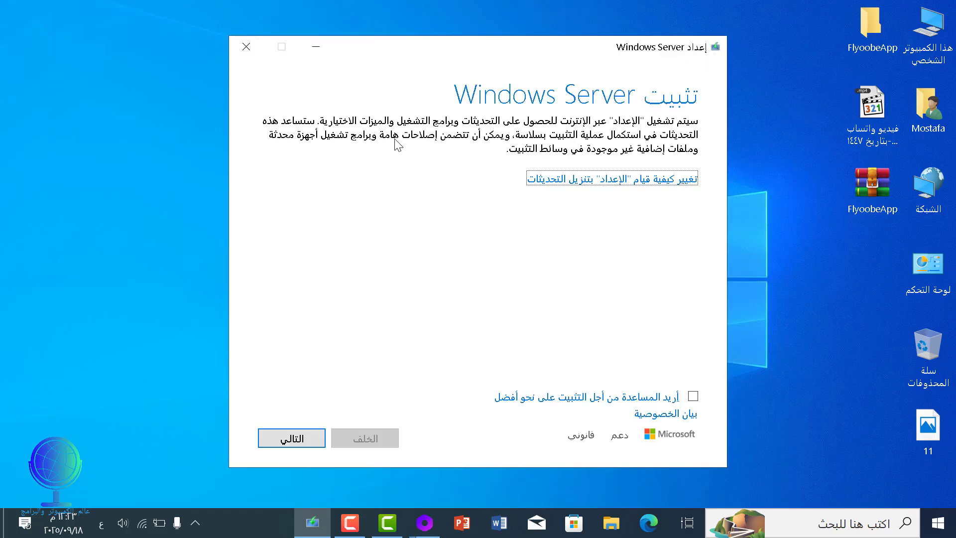
click(321, 437)
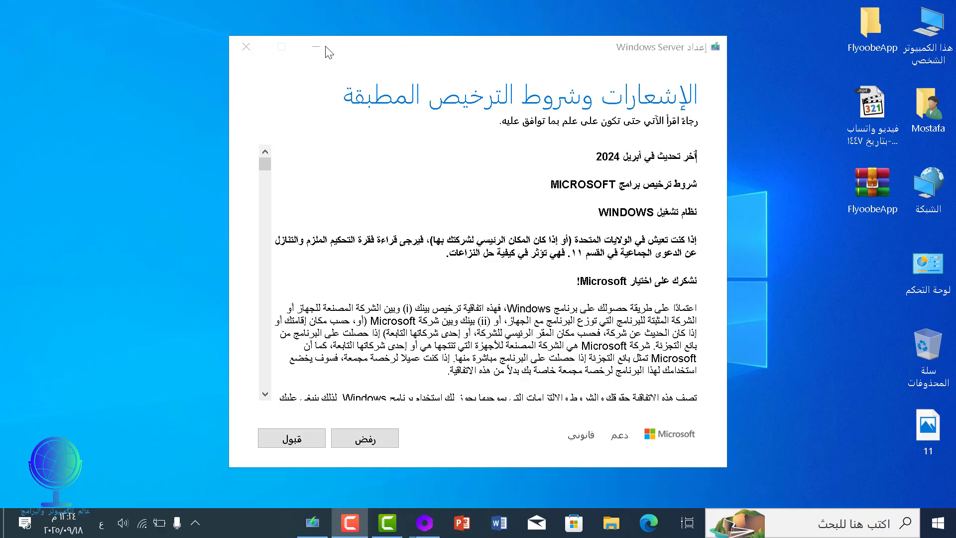
click(300, 442)
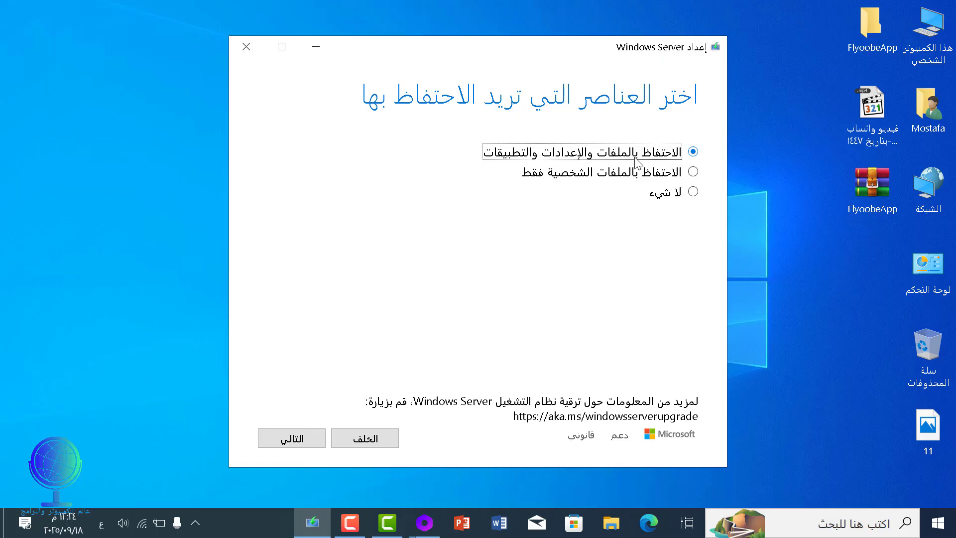
Keep files, settings and apps for the upgrade and start installing Windows 11 Pro.
click(294, 439)
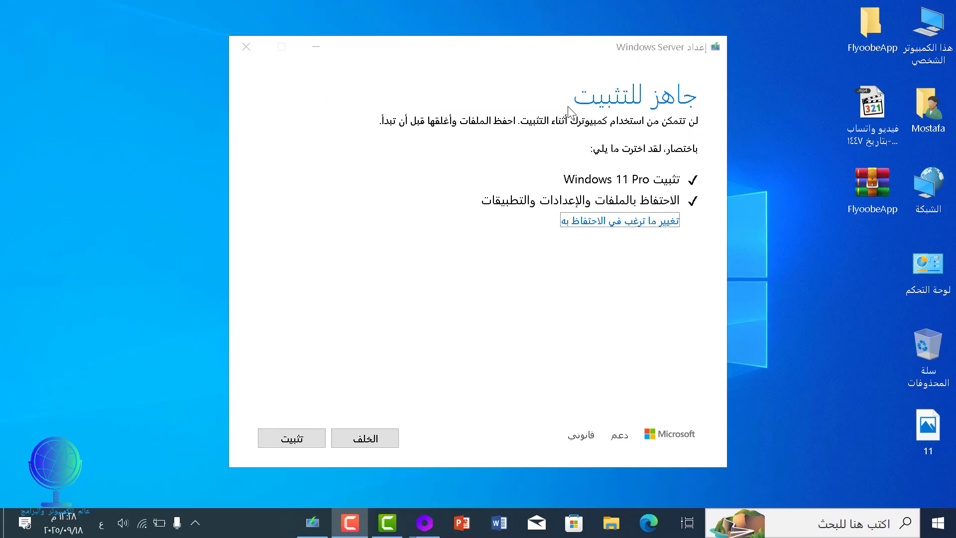
click(302, 441)
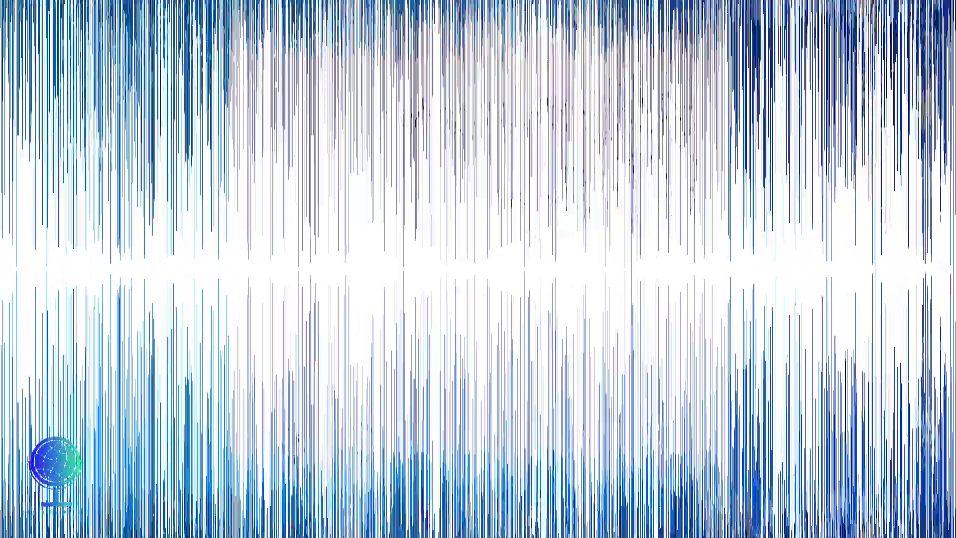